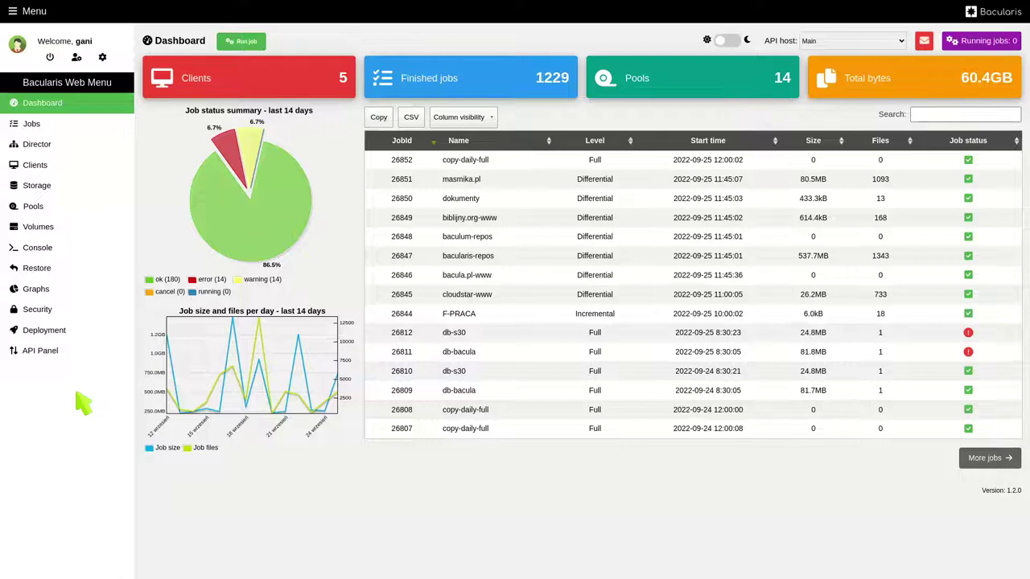
# - Go to the Deployment section and show its OS profiles list
pyautogui.click(50, 337)
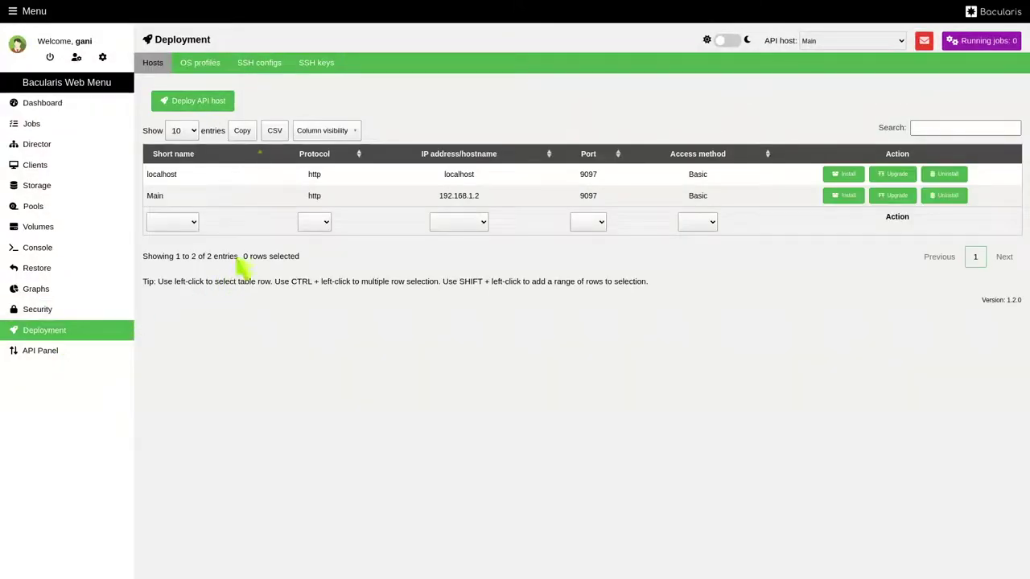
pyautogui.click(214, 67)
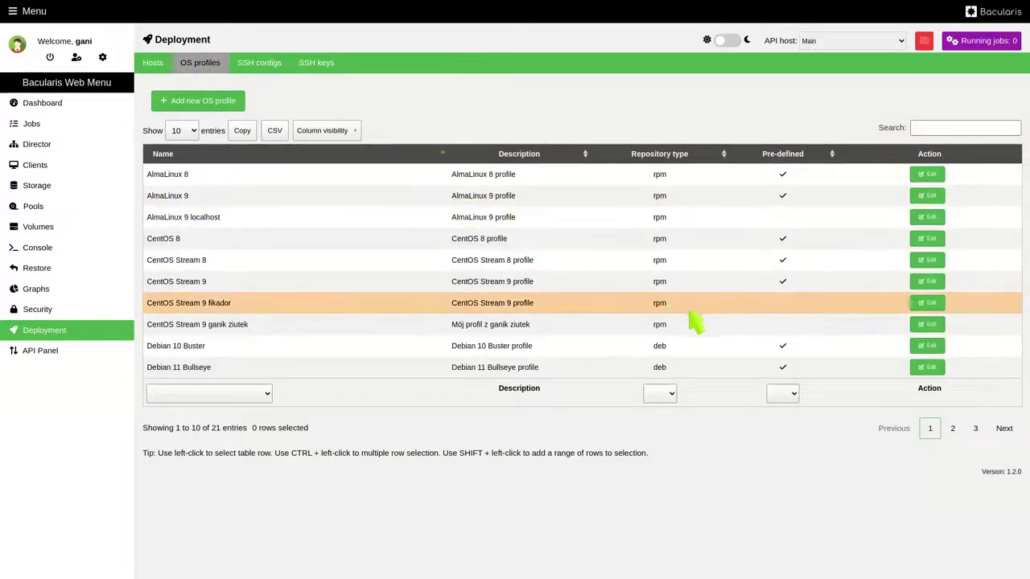
pyautogui.click(929, 260)
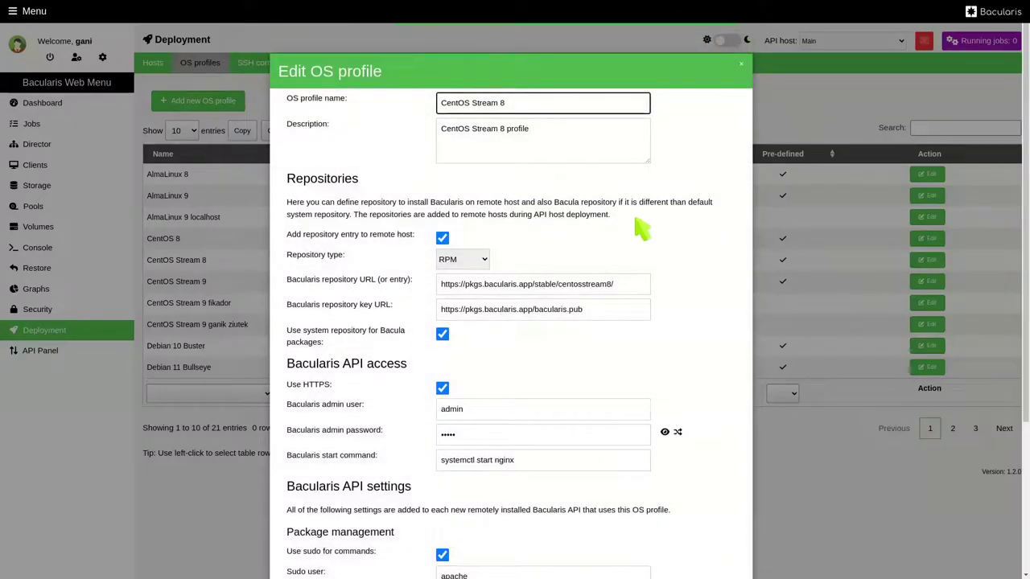
pyautogui.scroll(-5, 641, 229)
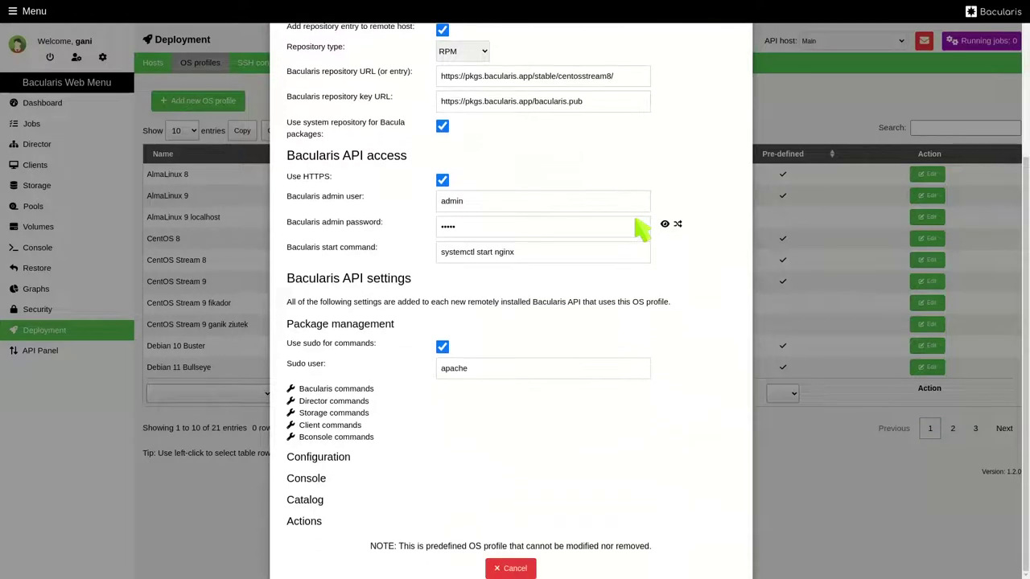
pyautogui.scroll(5, 641, 229)
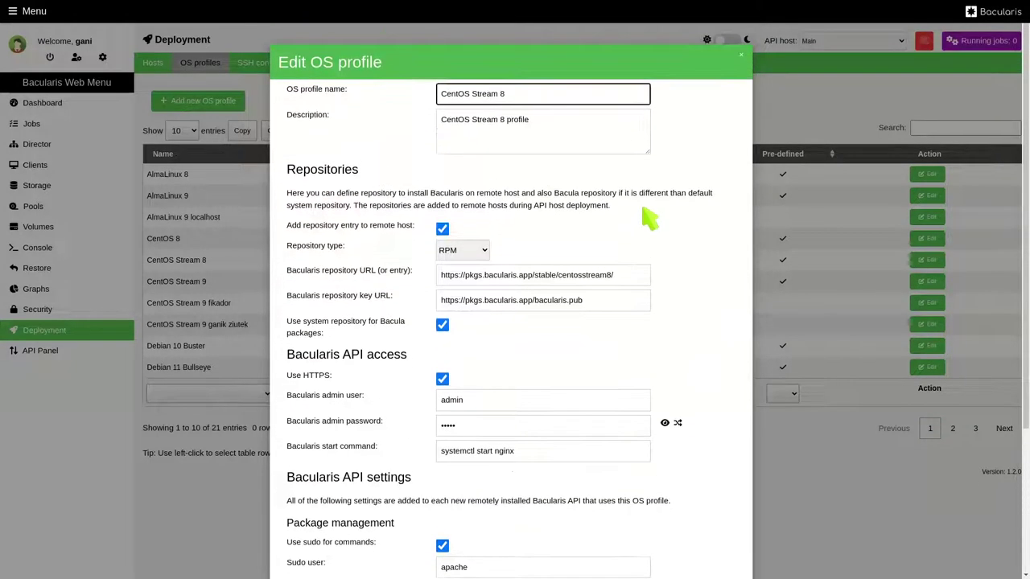
pyautogui.click(741, 55)
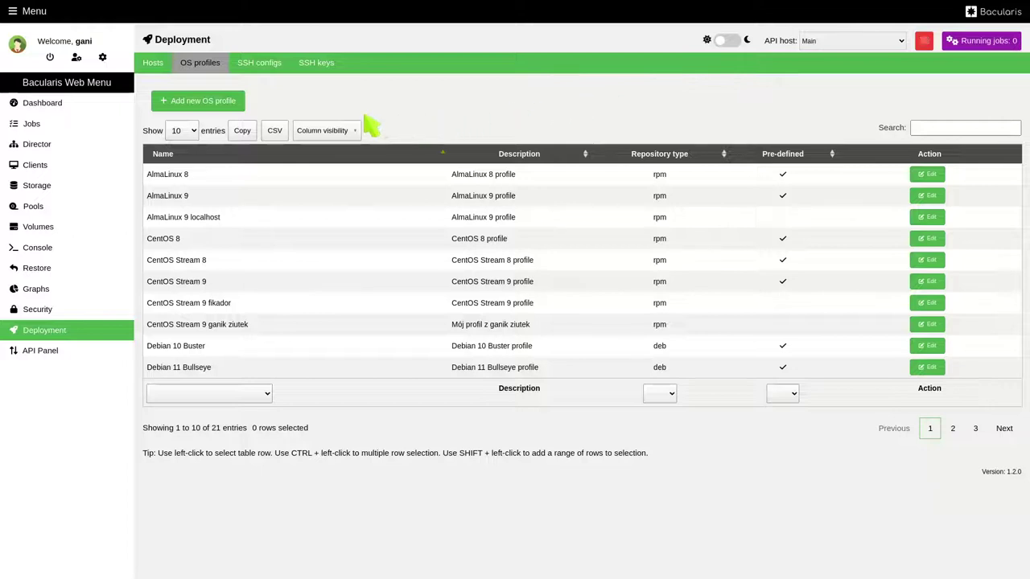
# - Start a new OS profile that copies its configuration from Rocky 9
pyautogui.click(229, 108)
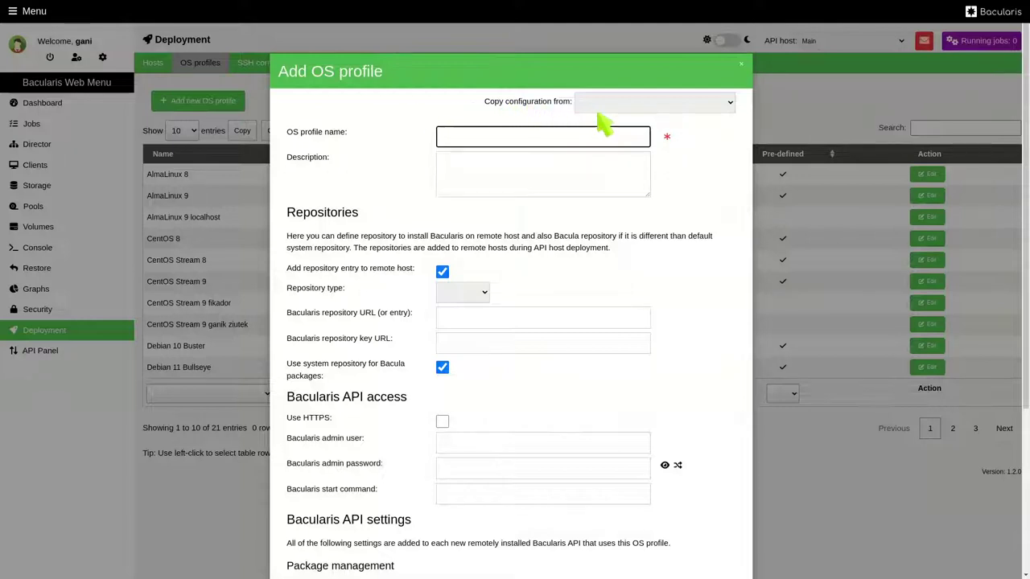
pyautogui.click(655, 105)
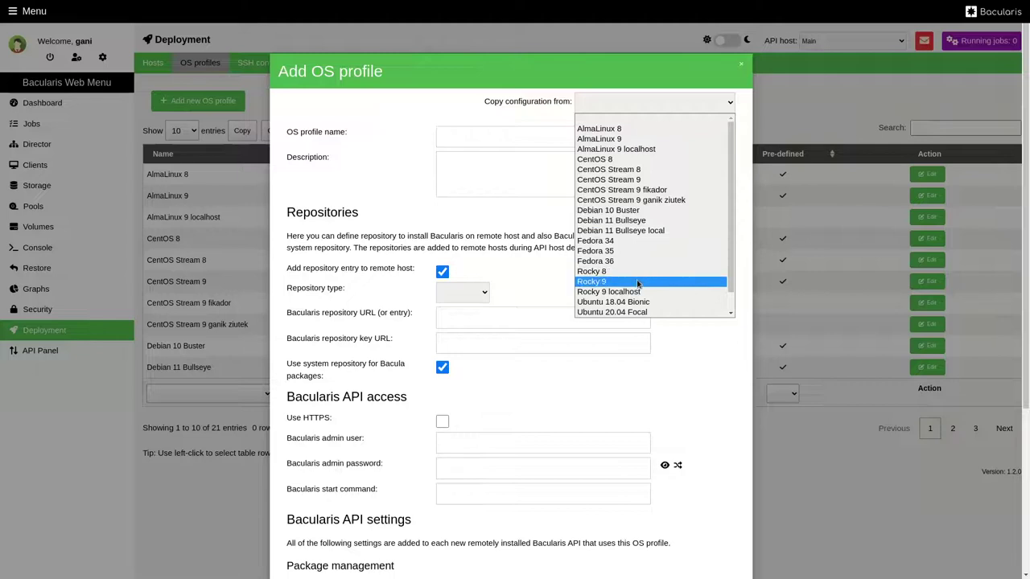
pyautogui.click(637, 282)
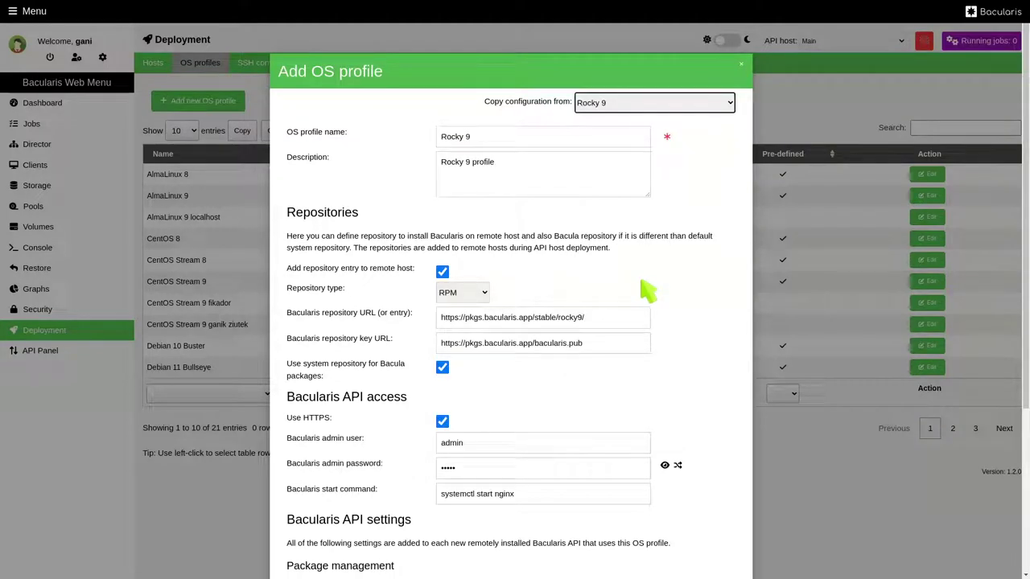
# - Rename the profile 'My custom Rocky 9' and replace its description with a local-repo note
pyautogui.click(491, 142)
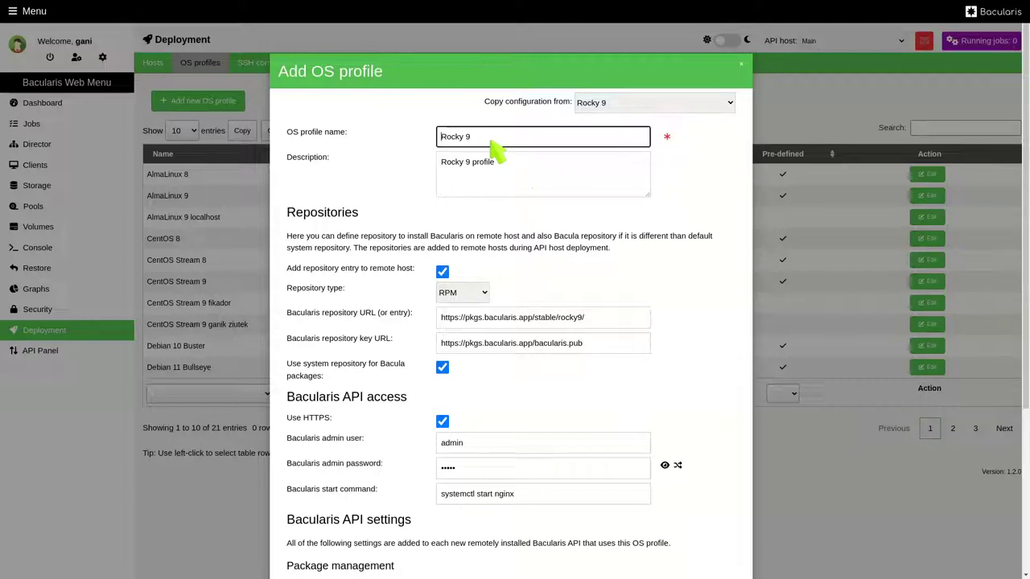
pyautogui.write('My custom')
pyautogui.click(506, 164)
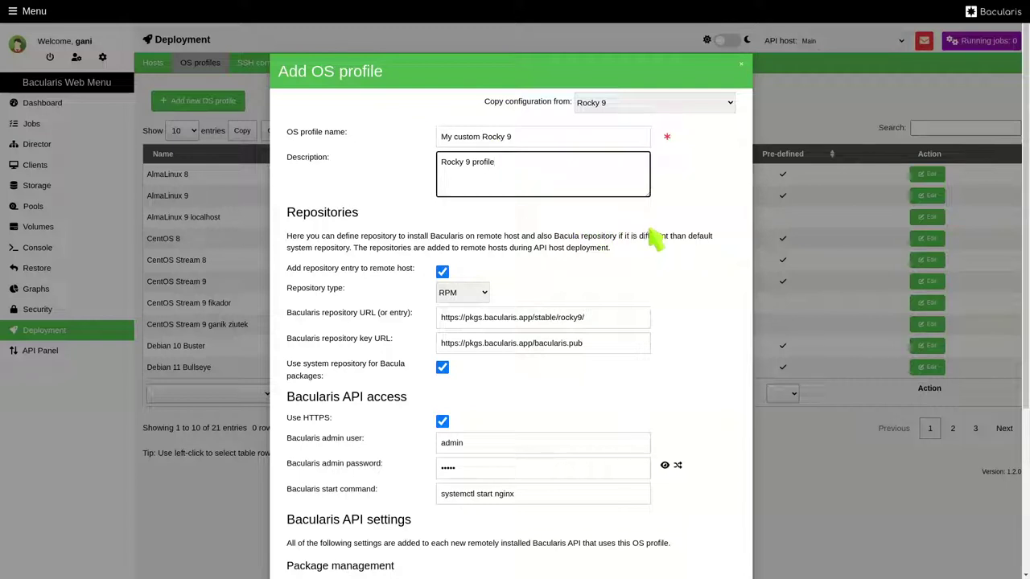
pyautogui.hotkey('ctrl', 'a')
pyautogui.write('U')
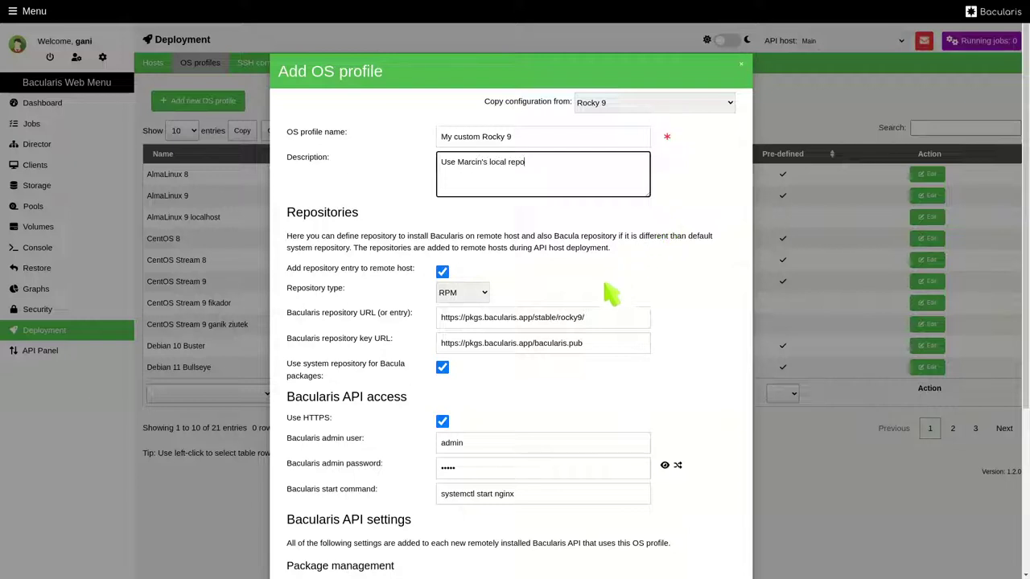
pyautogui.click(596, 321)
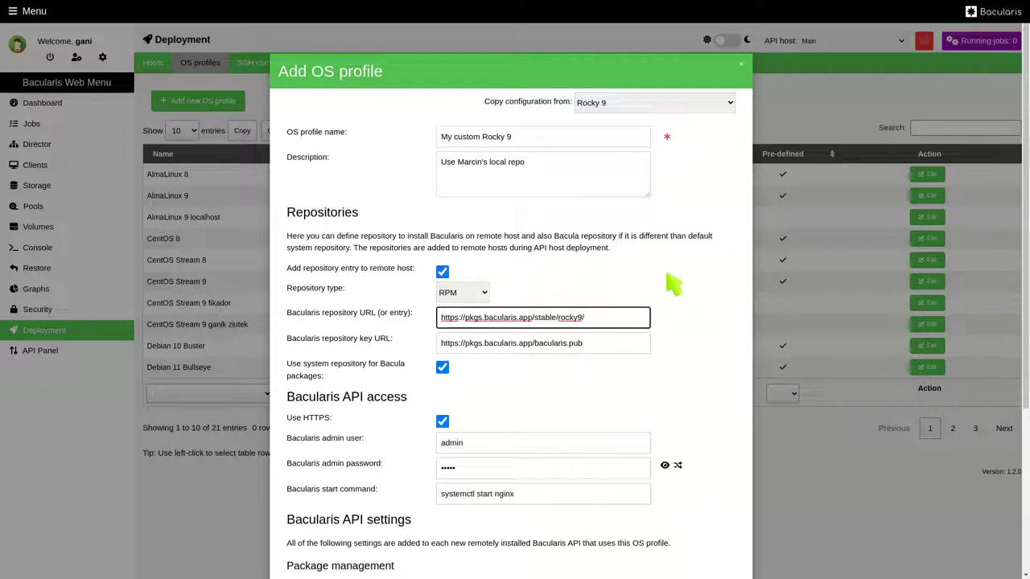
pyautogui.hotkey('ctrl', 'a')
pyautogui.write('http')
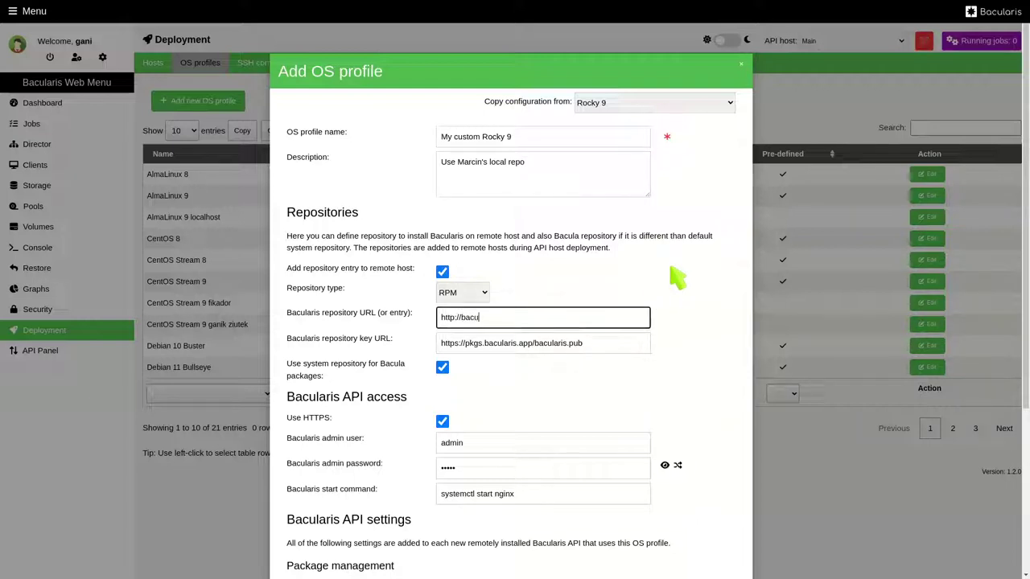
pyautogui.write('://baculusapp/rpms/')
pyautogui.moveTo(527, 319); pyautogui.dragTo(446, 326)
pyautogui.hotkey('ctrl', 'c')
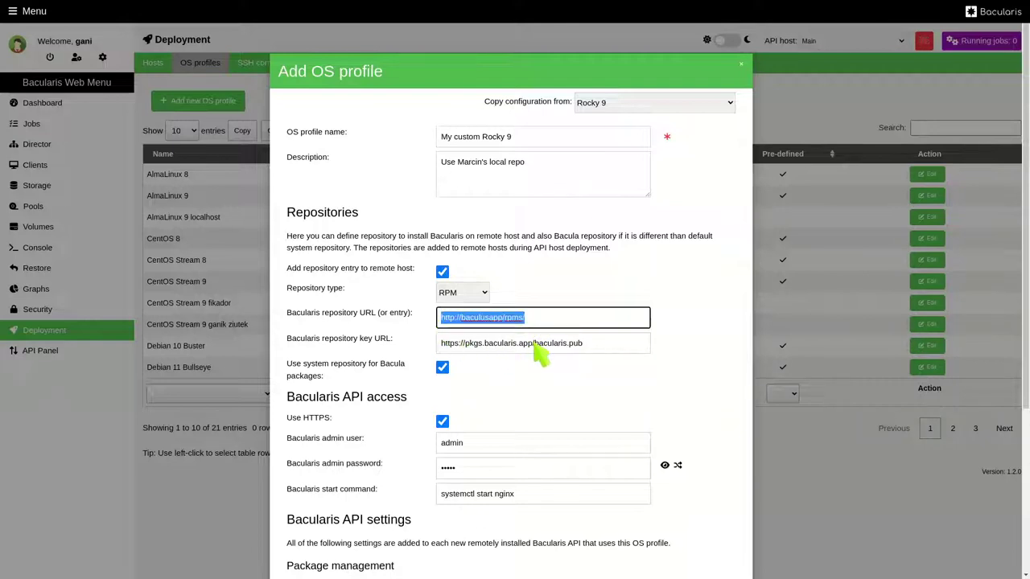
pyautogui.moveTo(529, 344); pyautogui.dragTo(442, 354)
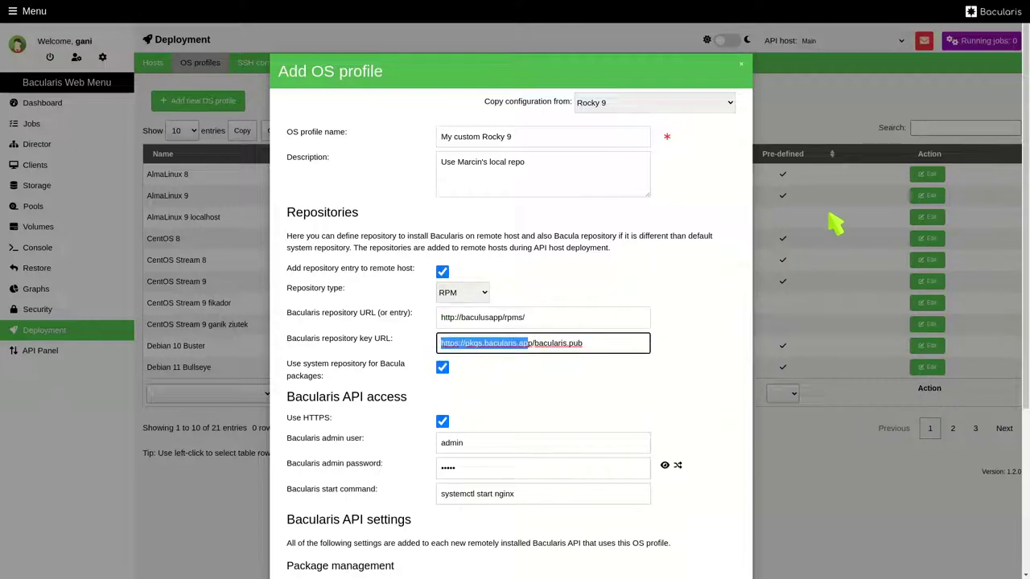
pyautogui.press('BackSpace')
pyautogui.press('Delete')
pyautogui.press('Delete')
pyautogui.hotkey('ctrl', 'v')
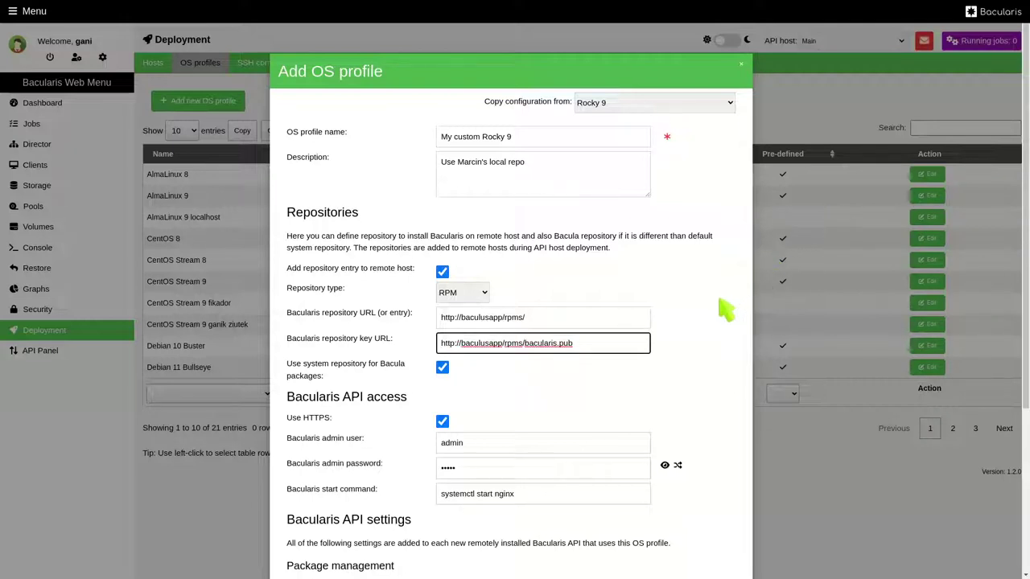
pyautogui.scroll(-2, 713, 322)
pyautogui.scroll(-1, 713, 322)
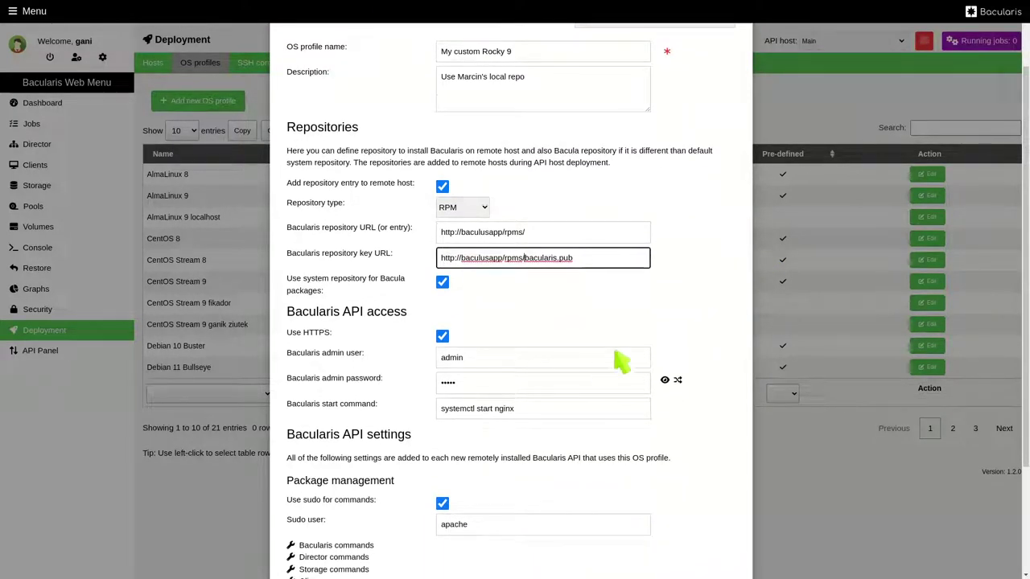
# - Enter the API admin password for the Bacularis admin user
pyautogui.click(491, 362)
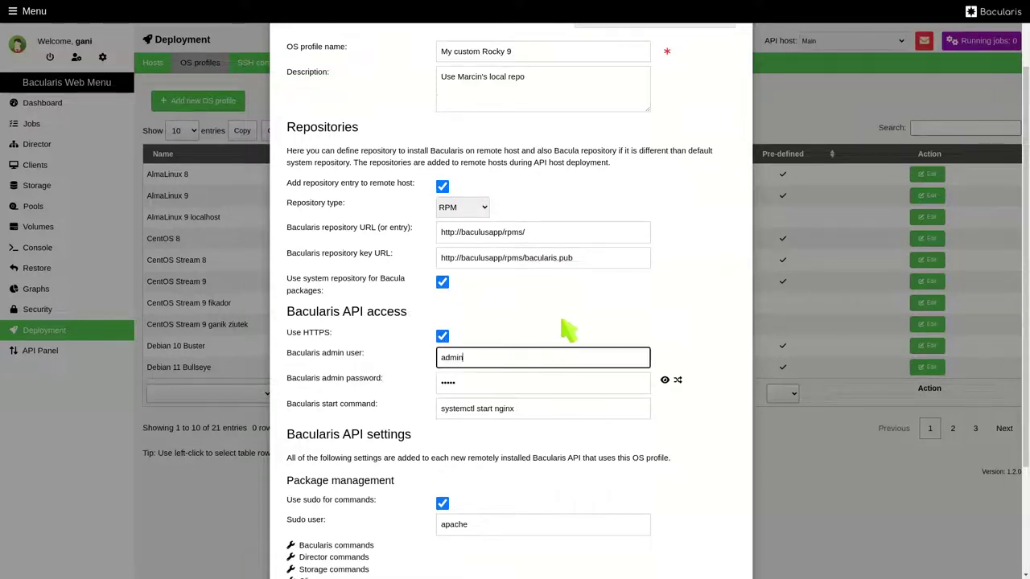
pyautogui.press('Tab')
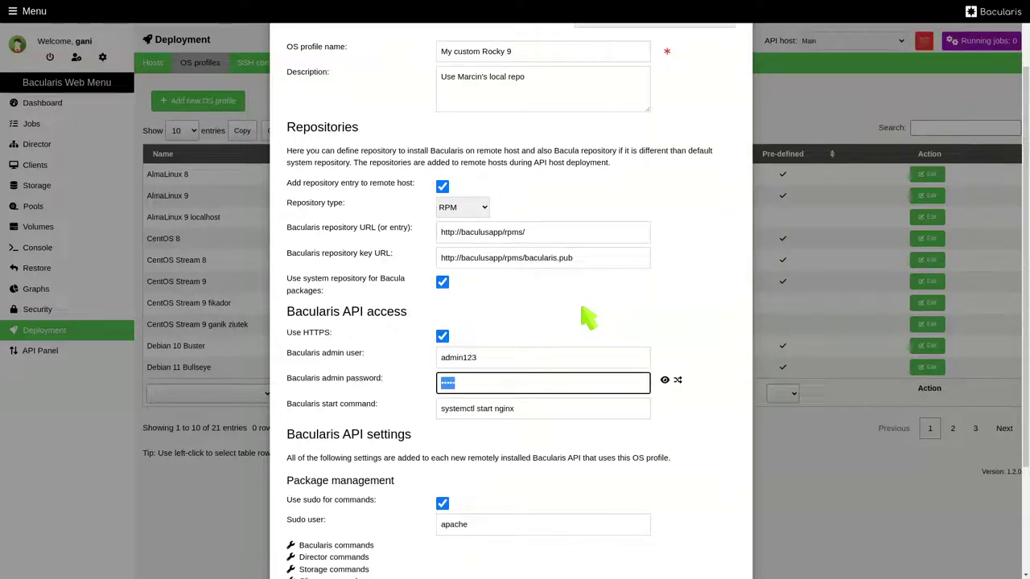
pyautogui.write('adm')
# - Expand the Storage commands section to review it, then collapse it
pyautogui.scroll(-3, 588, 317)
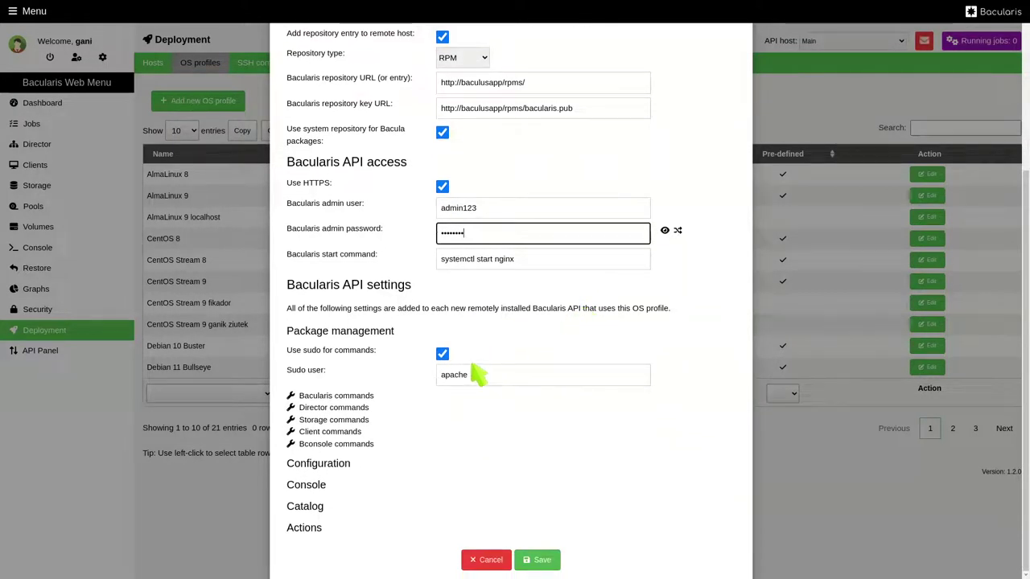
pyautogui.click(333, 420)
pyautogui.scroll(-2, 354, 432)
pyautogui.scroll(-1, 354, 430)
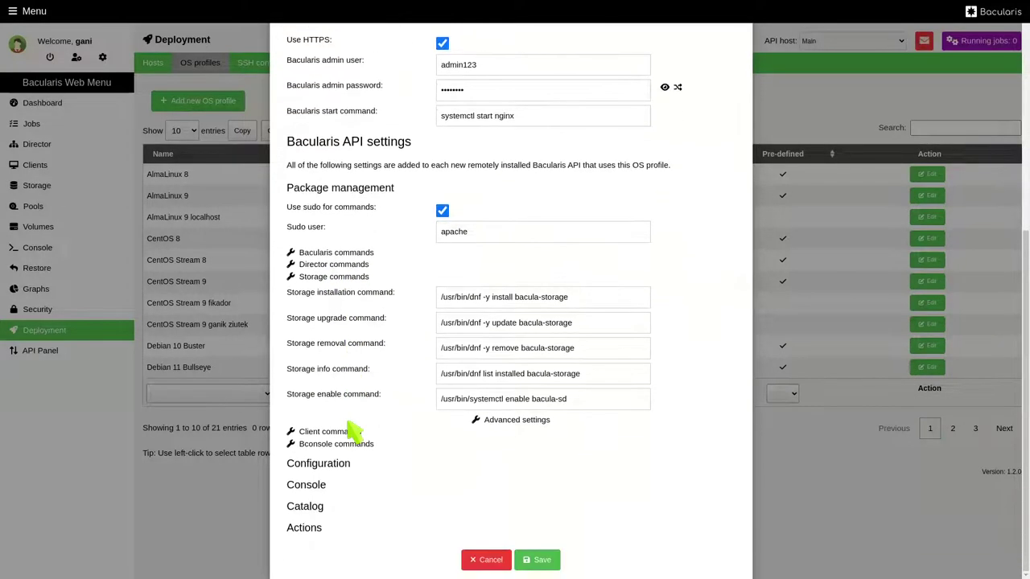
pyautogui.scroll(1, 366, 424)
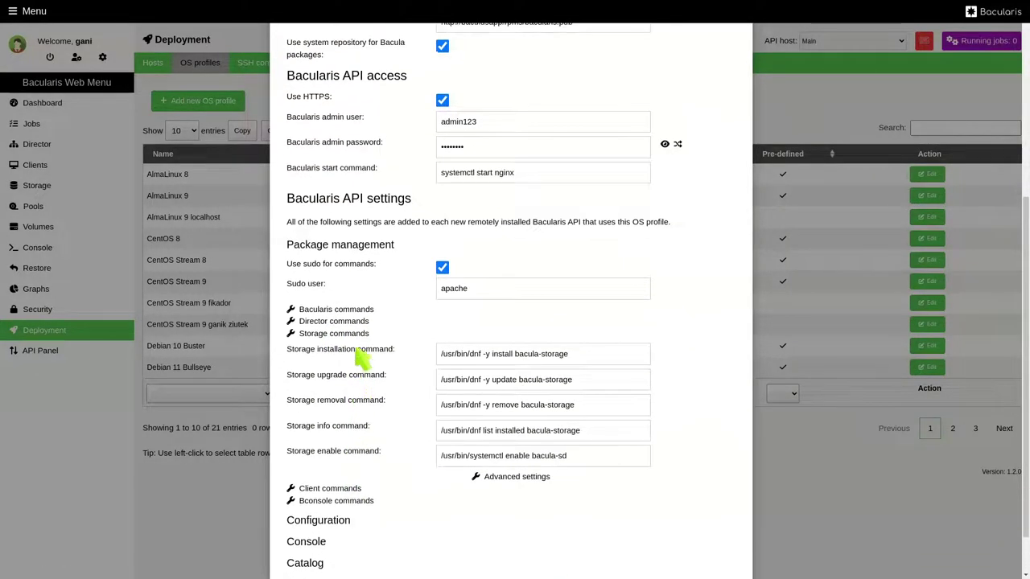
pyautogui.click(358, 334)
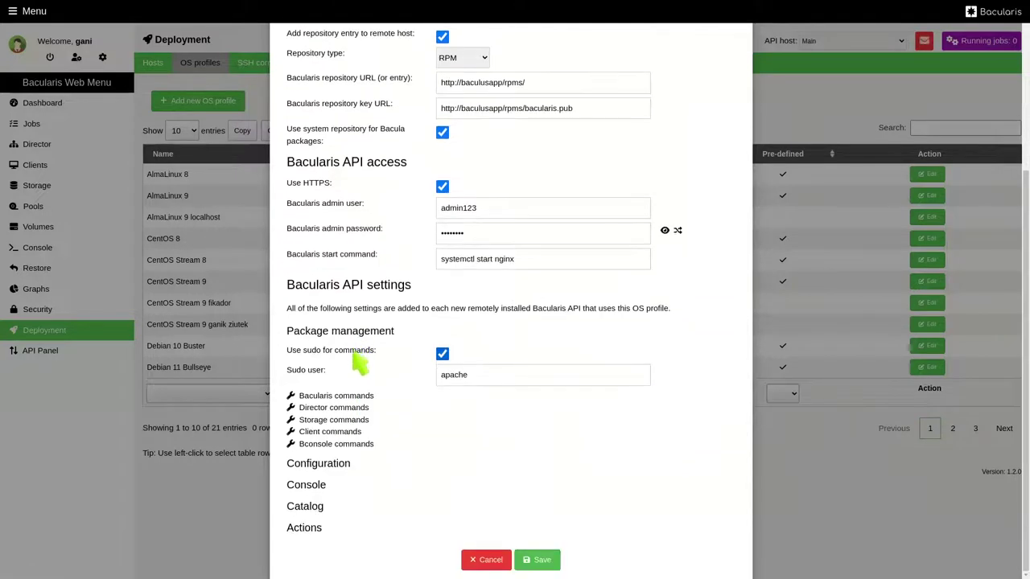
# - Review and collapse the Configuration settings, then save the My custom Rocky 9 profile
pyautogui.click(322, 463)
pyautogui.scroll(-1, 321, 466)
pyautogui.scroll(-3, 326, 471)
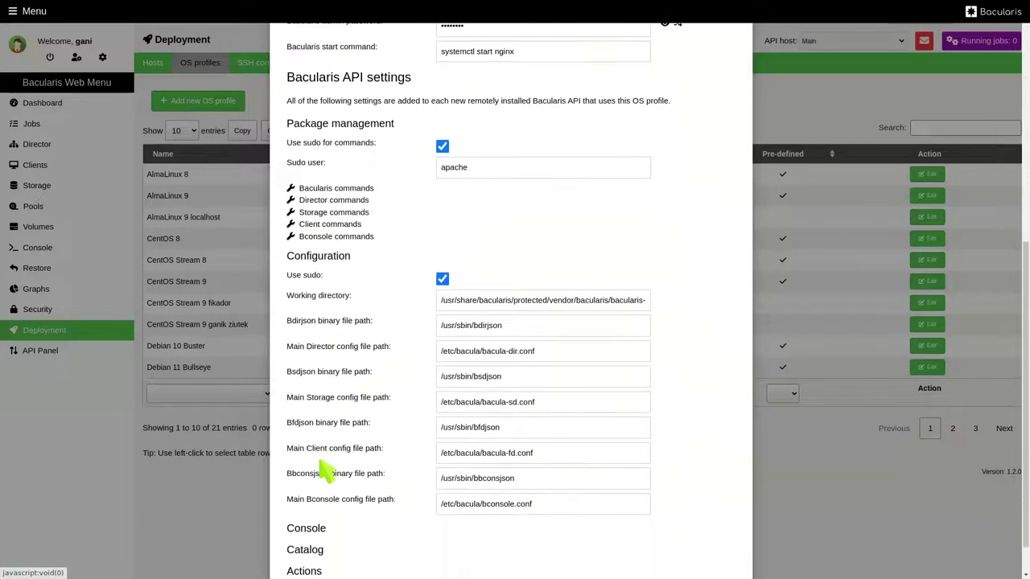
pyautogui.scroll(1, 330, 440)
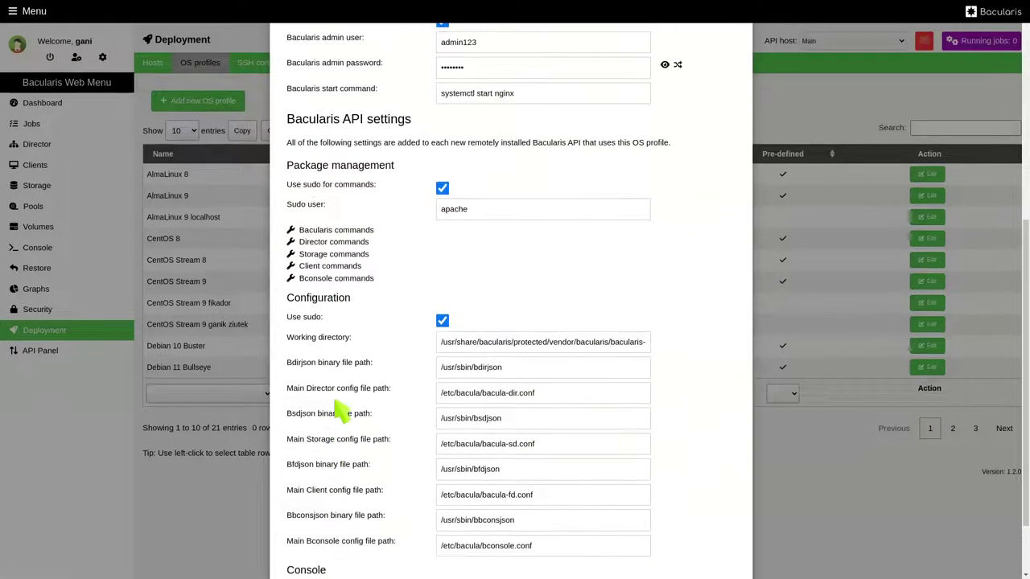
pyautogui.click(342, 300)
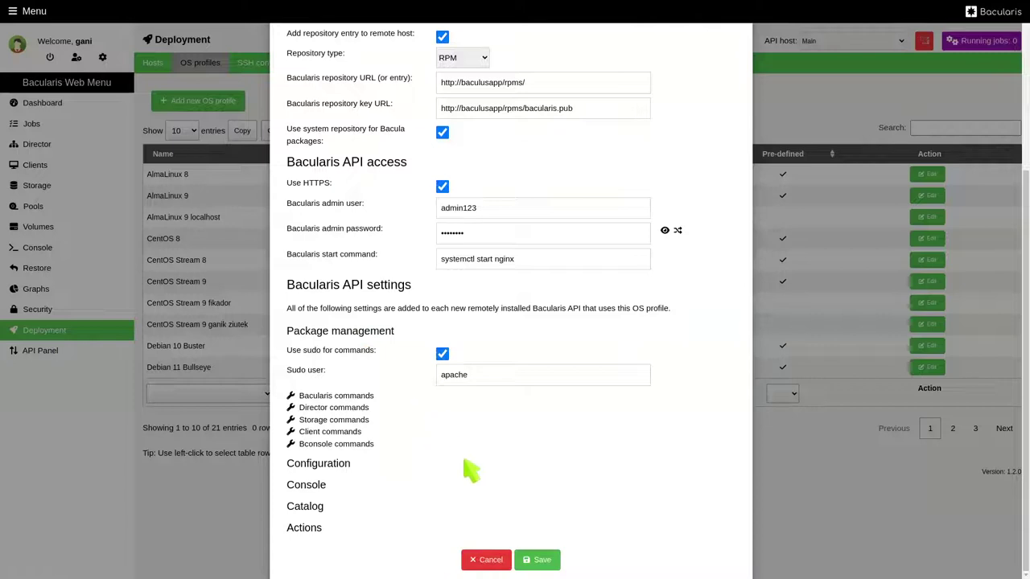
pyautogui.click(541, 558)
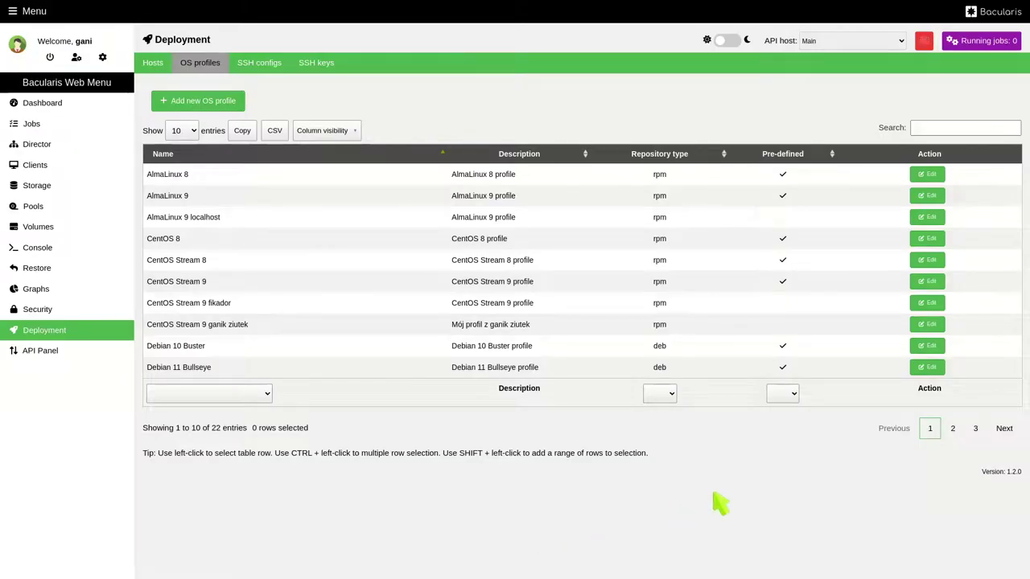
# - Confirm My custom Rocky 9 appears on page 2 of OS profiles, then view deployment hosts
pyautogui.click(954, 432)
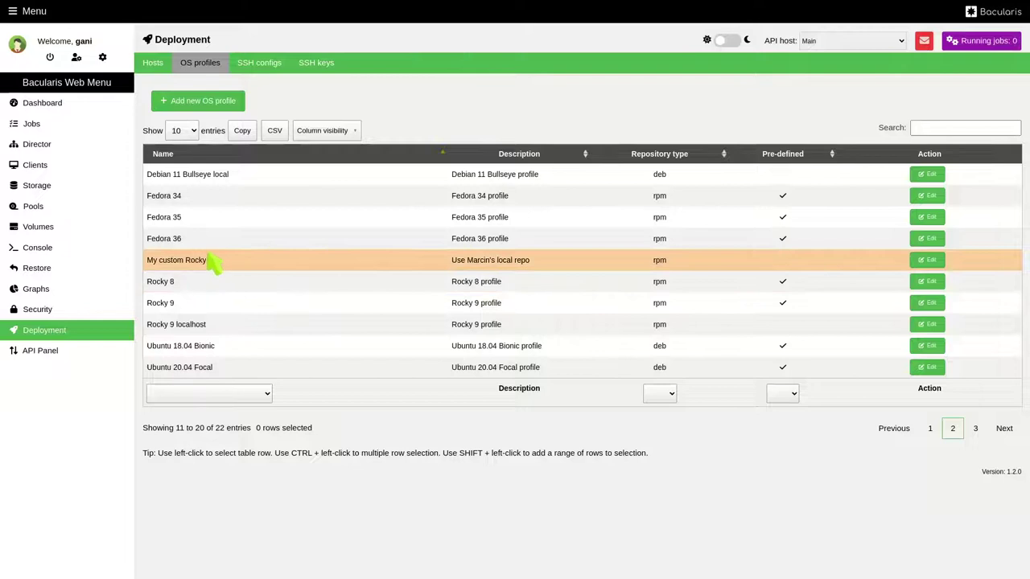
pyautogui.click(152, 63)
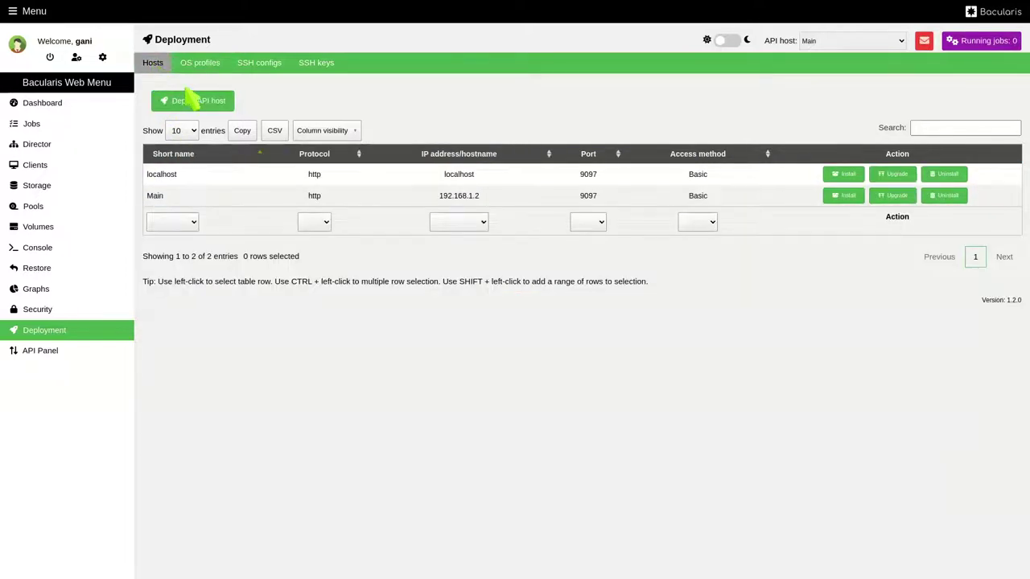
# - Start an API host deployment to 10.0.0.209 using the My custom Rocky 9 profile
pyautogui.click(214, 107)
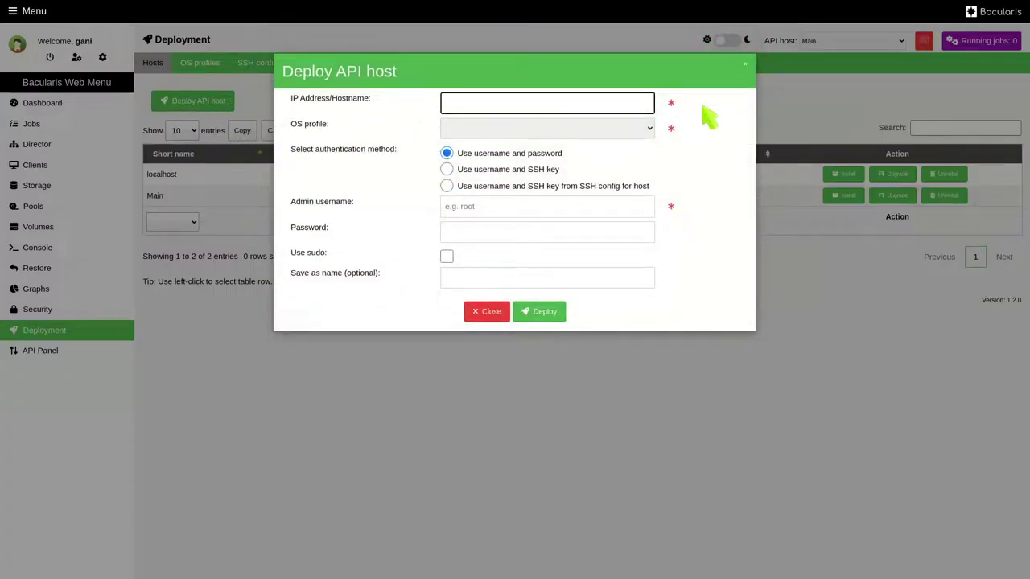
pyautogui.write('10.0.0.209')
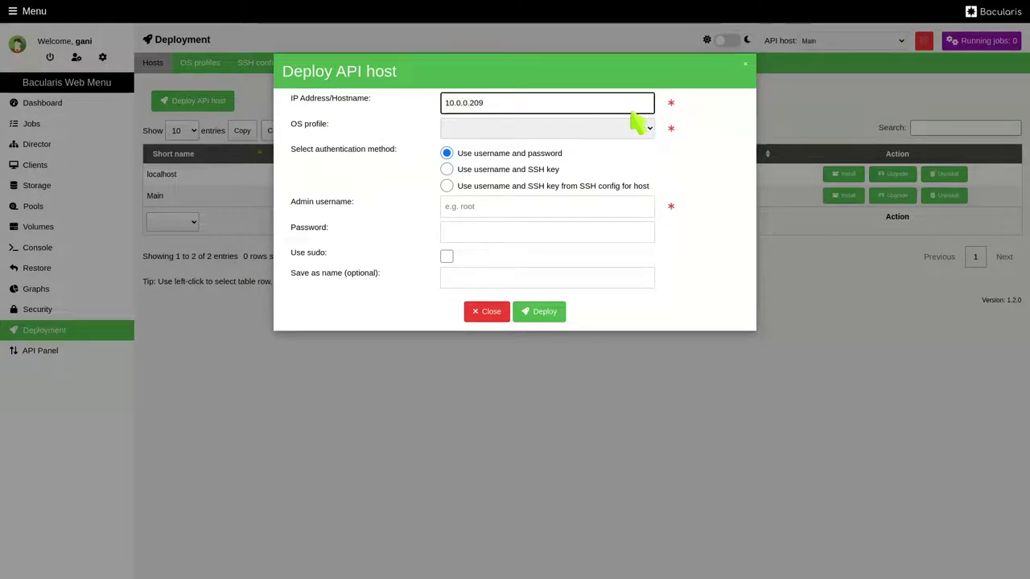
pyautogui.click(605, 129)
pyautogui.scroll(-2, 574, 198)
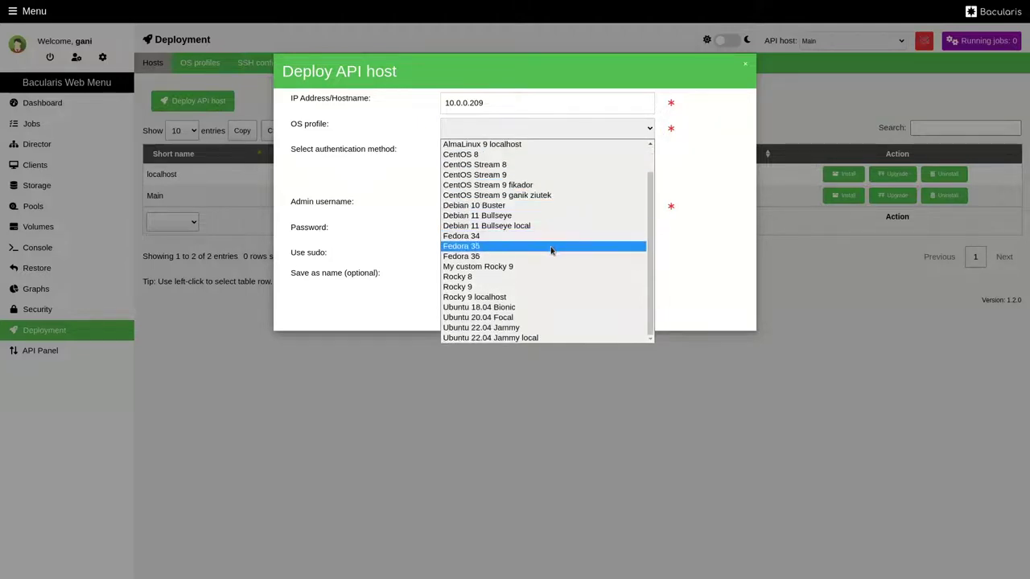
pyautogui.click(539, 266)
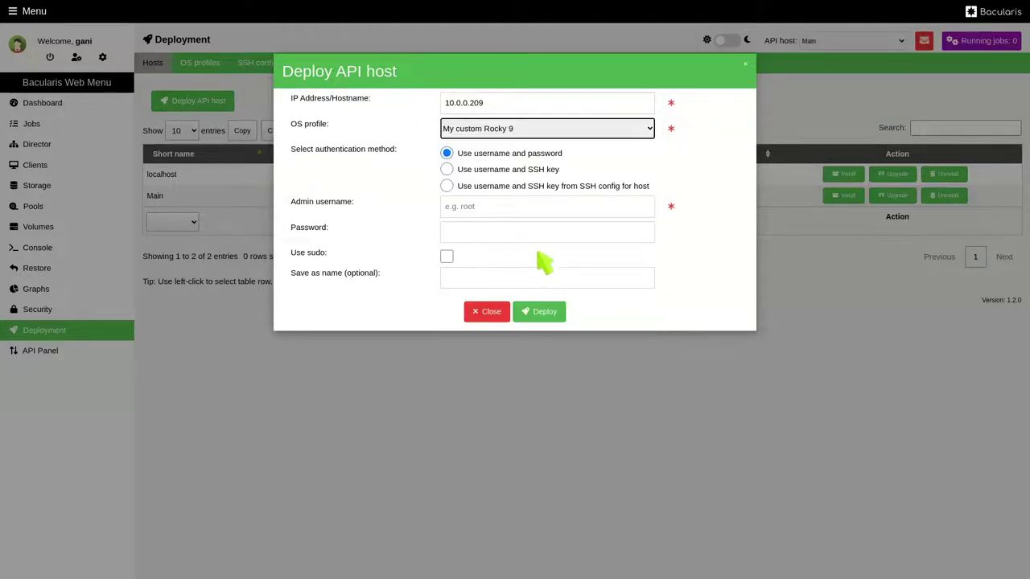
# - Use admin login root with its password, save it as 'rocky-abc', and deploy
pyautogui.click(519, 207)
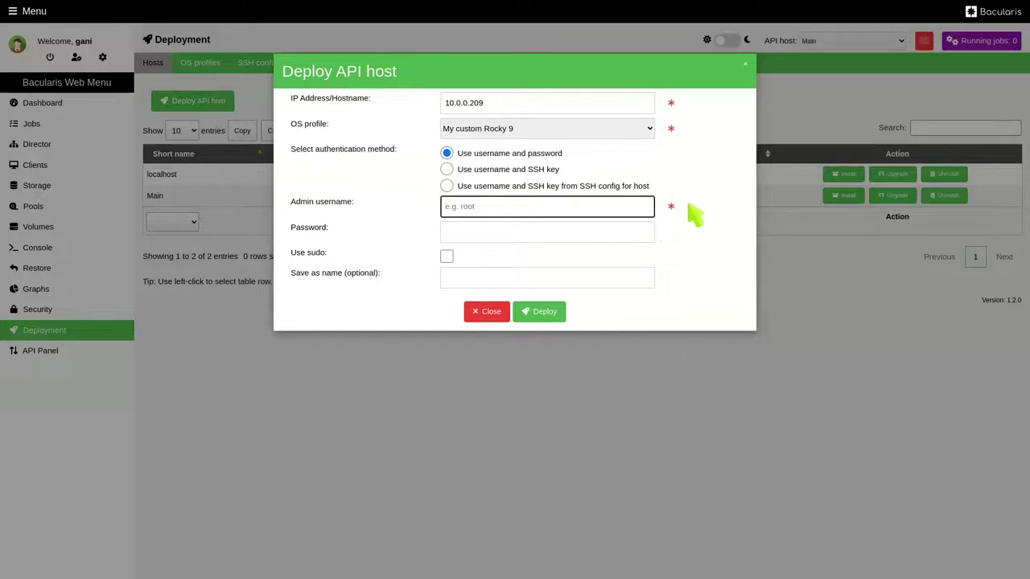
pyautogui.write('root')
pyautogui.click(626, 233)
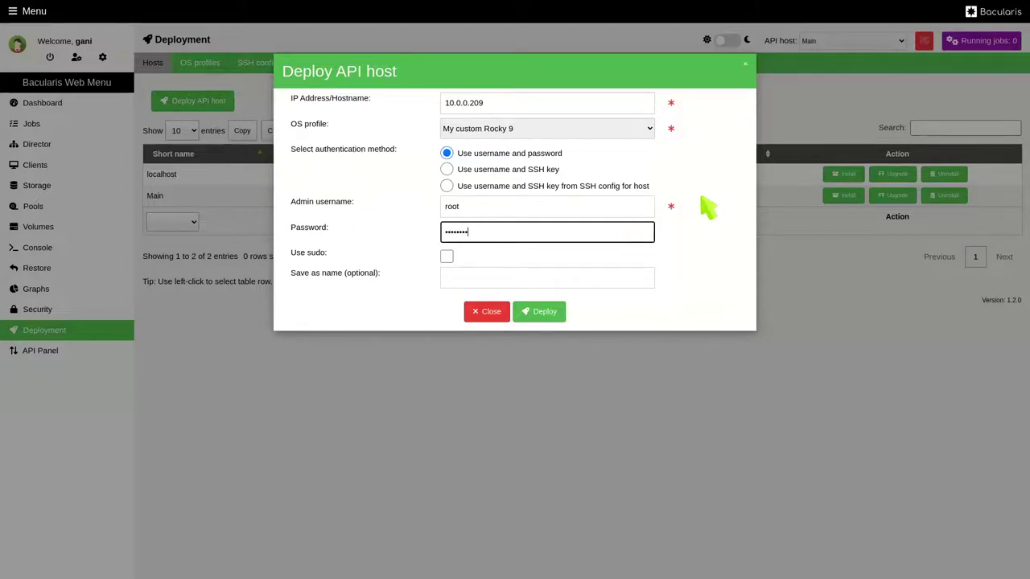
pyautogui.click(601, 277)
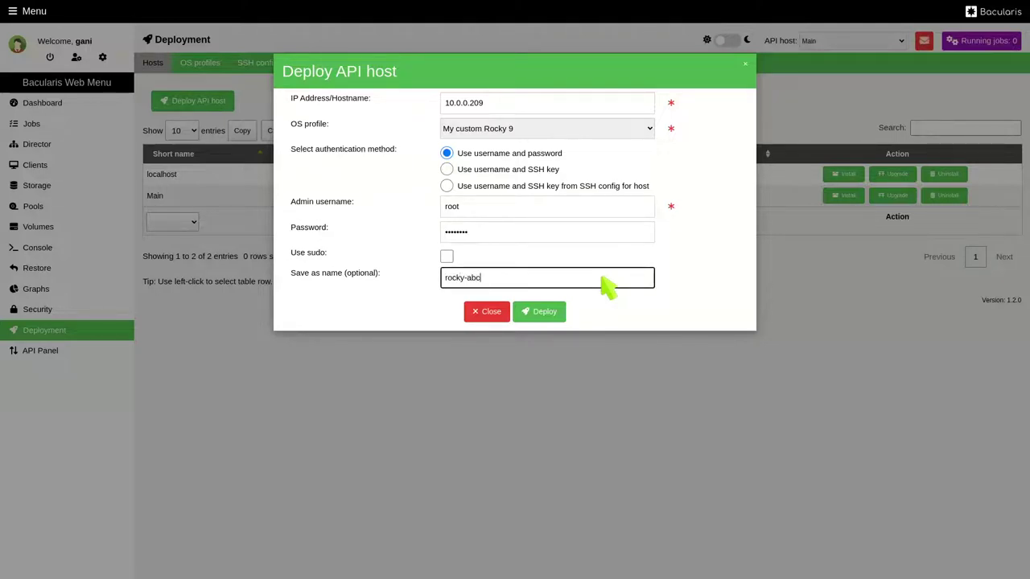
pyautogui.click(546, 313)
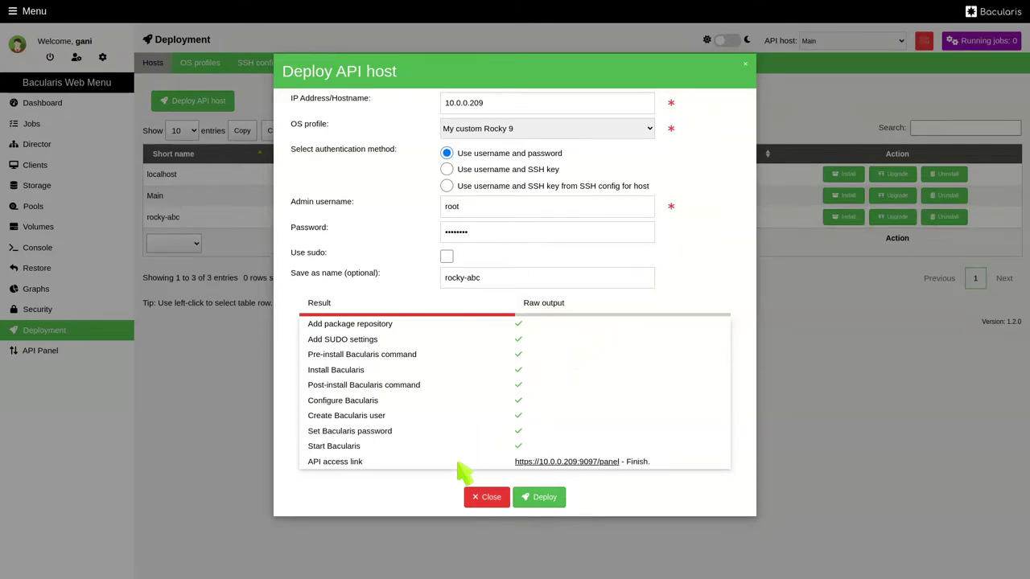
# - Close the Deploy API host dialog once every deployment step shows a checkmark
pyautogui.click(483, 498)
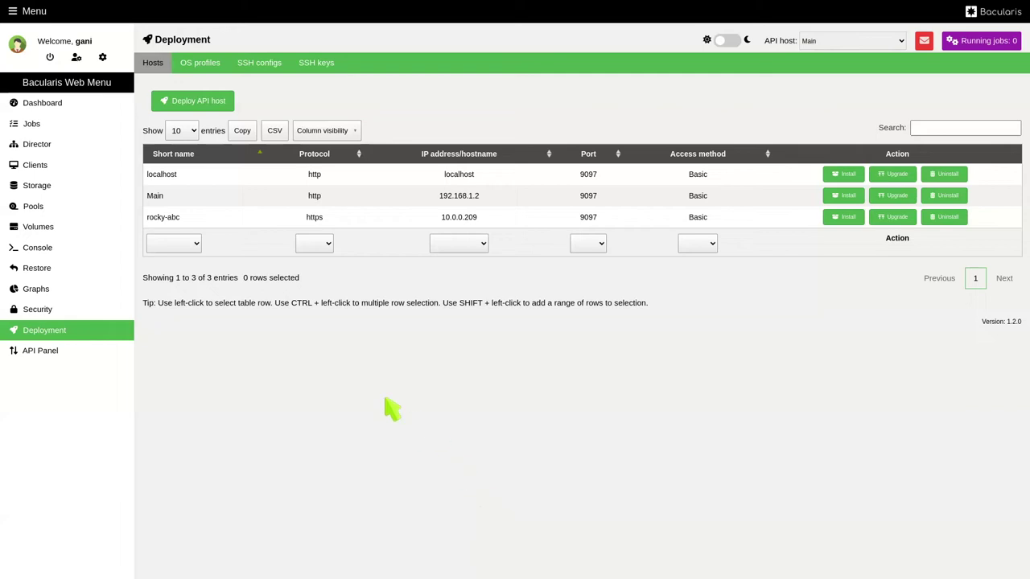